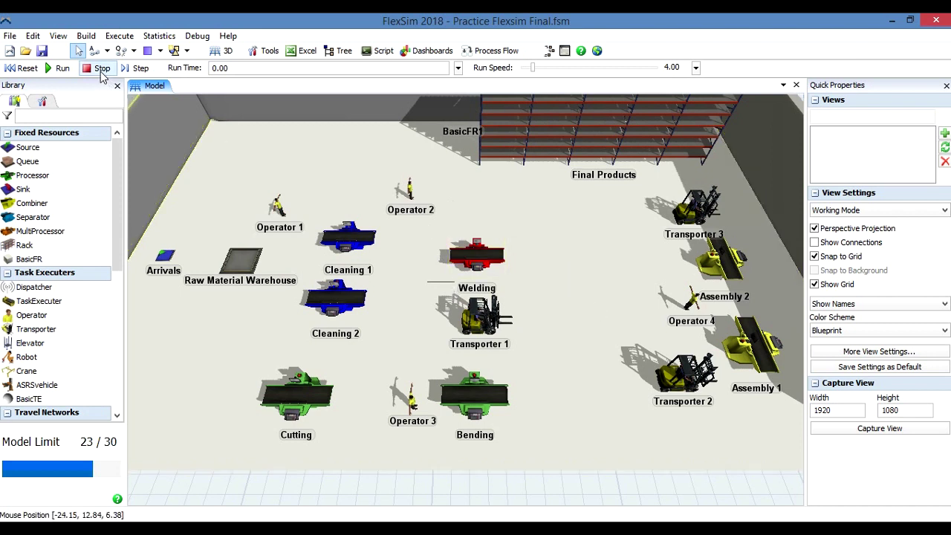
Run the model, set object labels to Show Names and Stats, then reset to time zero.
left_click(24, 68)
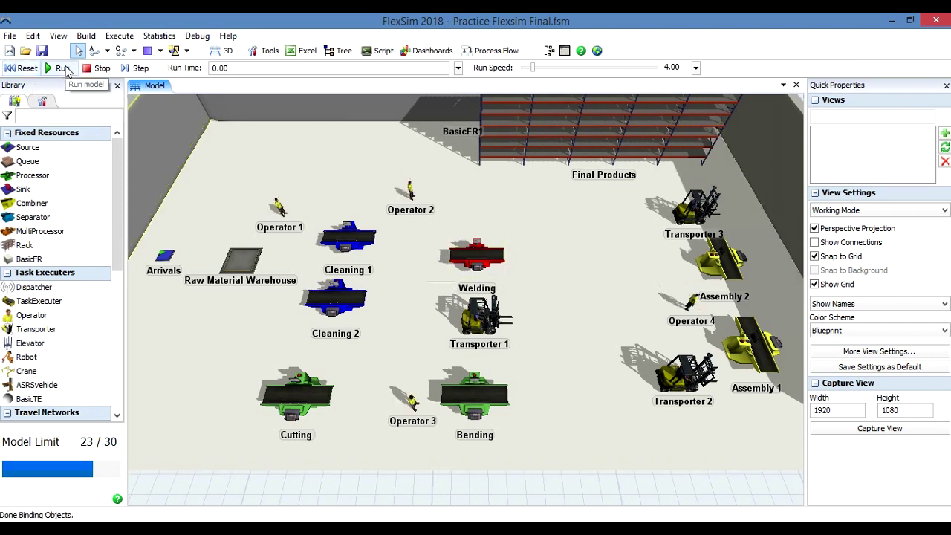
left_click(62, 67)
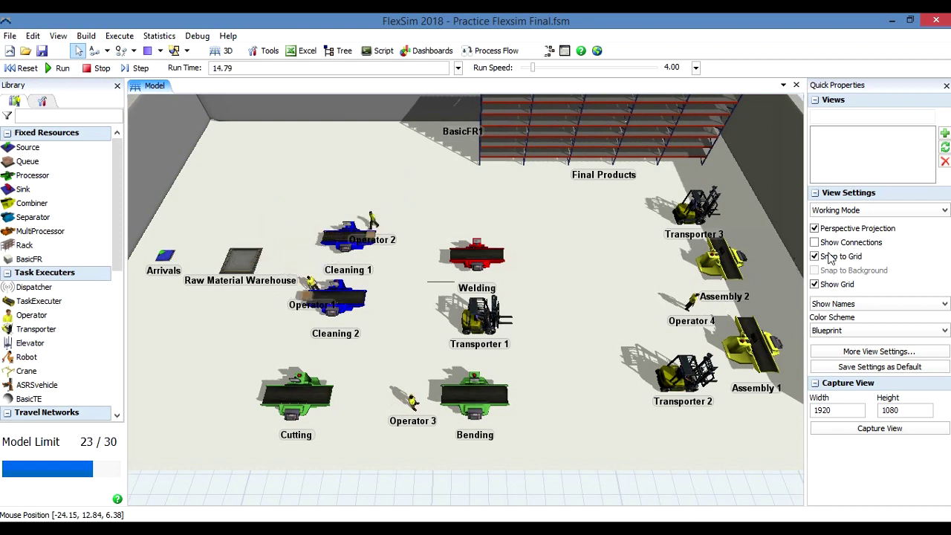
left_click(910, 303)
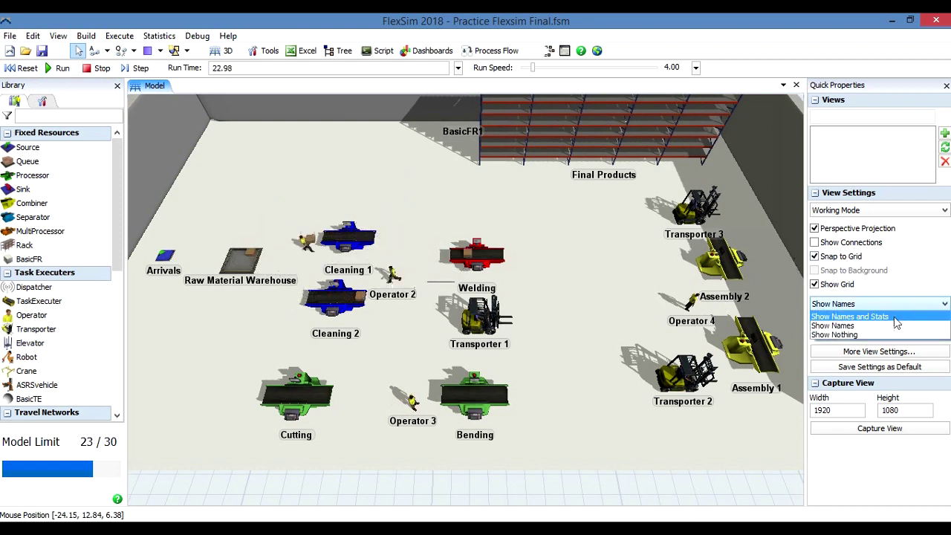
left_click(909, 317)
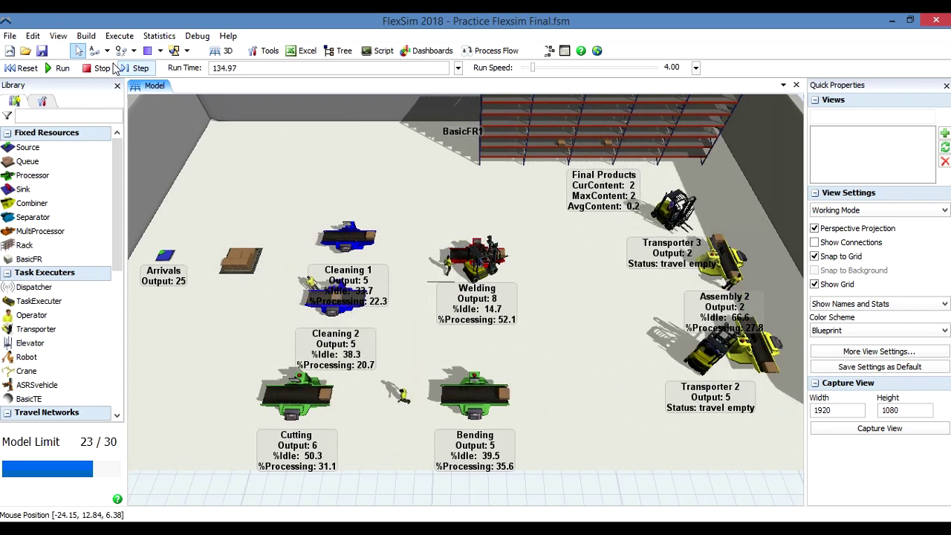
left_click(23, 68)
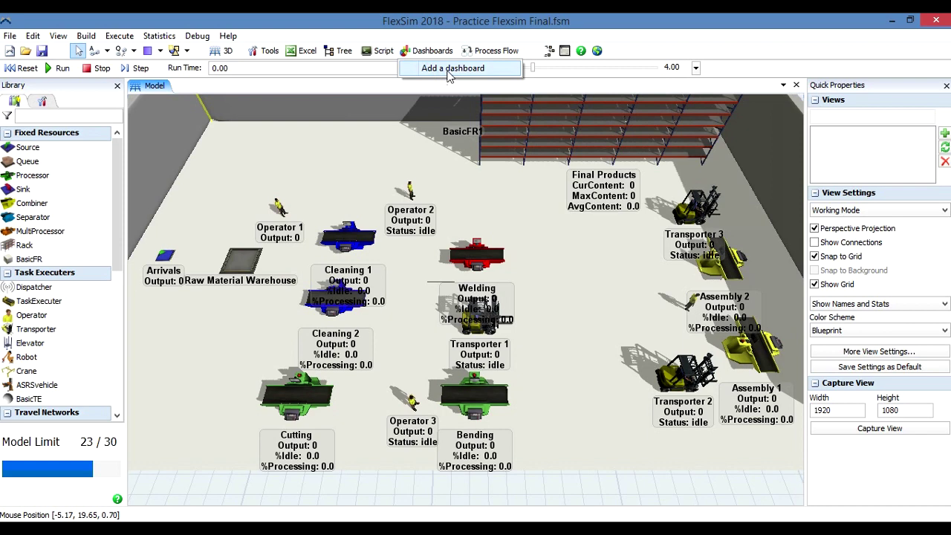
Add a new empty dashboard from the Dashboards toolbar menu.
left_click(492, 71)
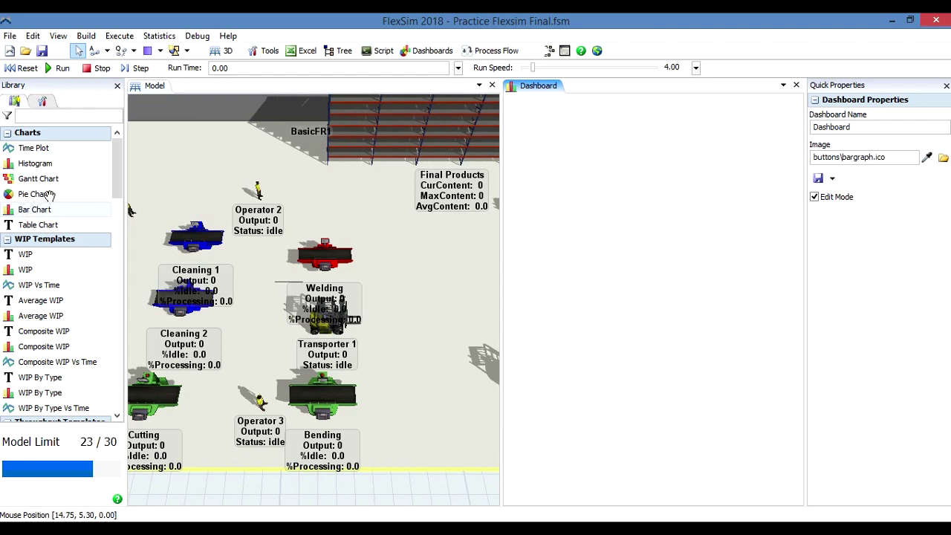
Scroll the Library to State Templates and drop a State Pie onto the dashboard.
left_click_drag(118, 177, 126, 210)
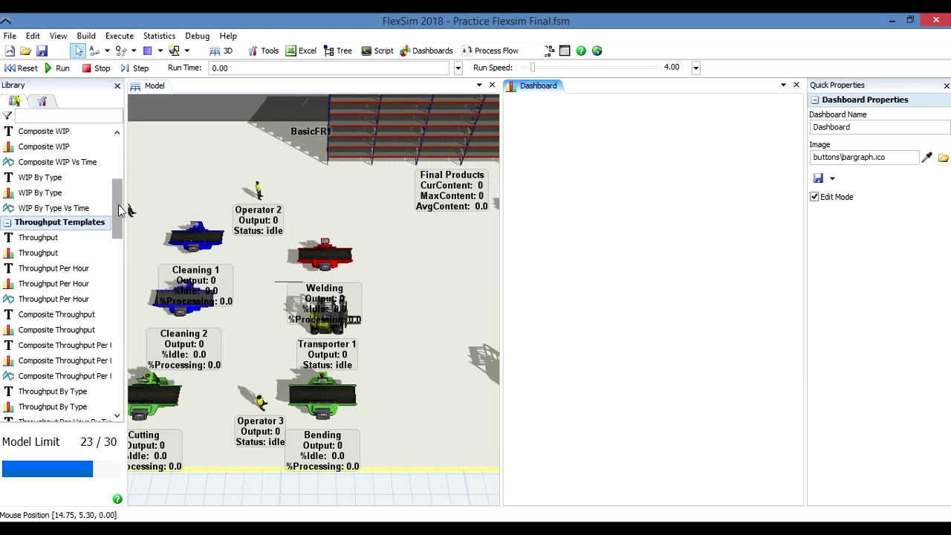
left_click_drag(119, 205, 120, 161)
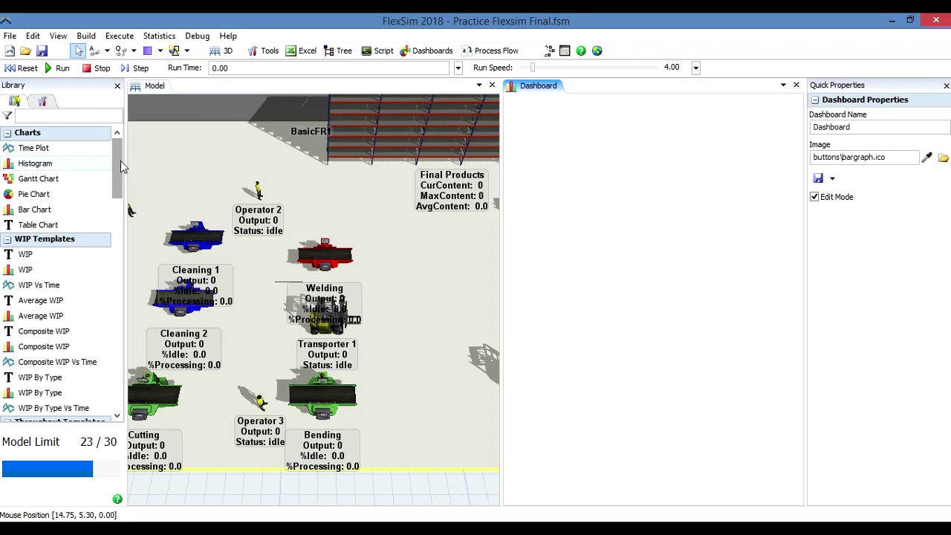
left_click_drag(121, 161, 125, 297)
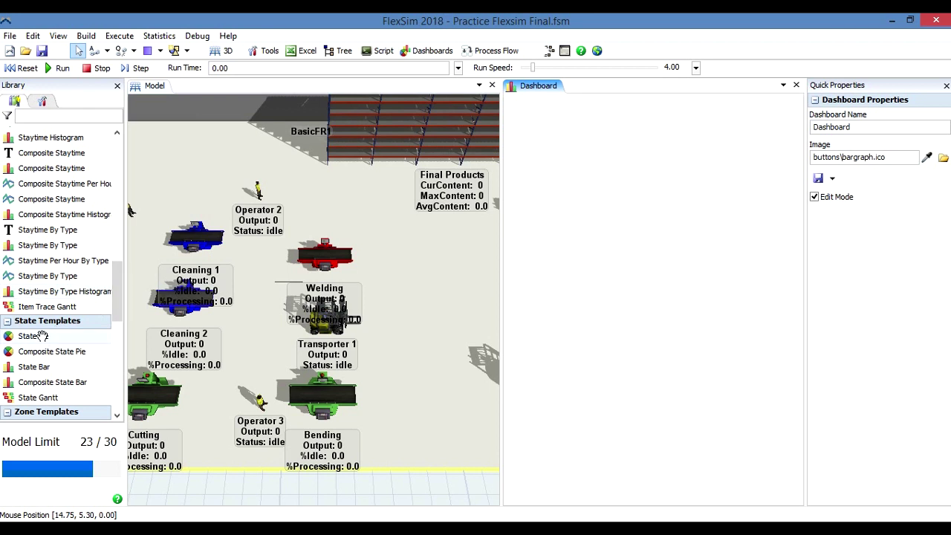
left_click_drag(34, 336, 523, 255)
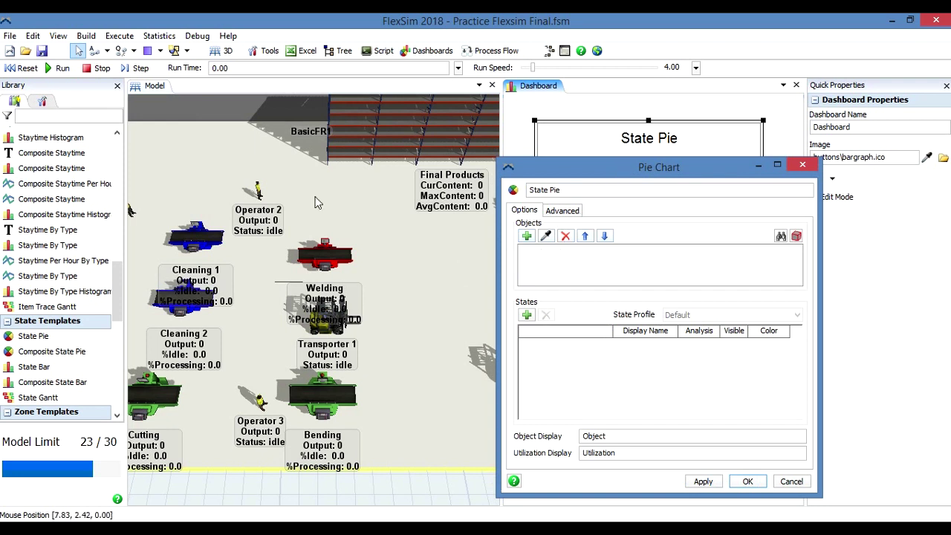
Sample Operator 1, Operator 2 and Operator 3 as the State Pie's objects and apply.
left_click_drag(289, 484, 380, 487)
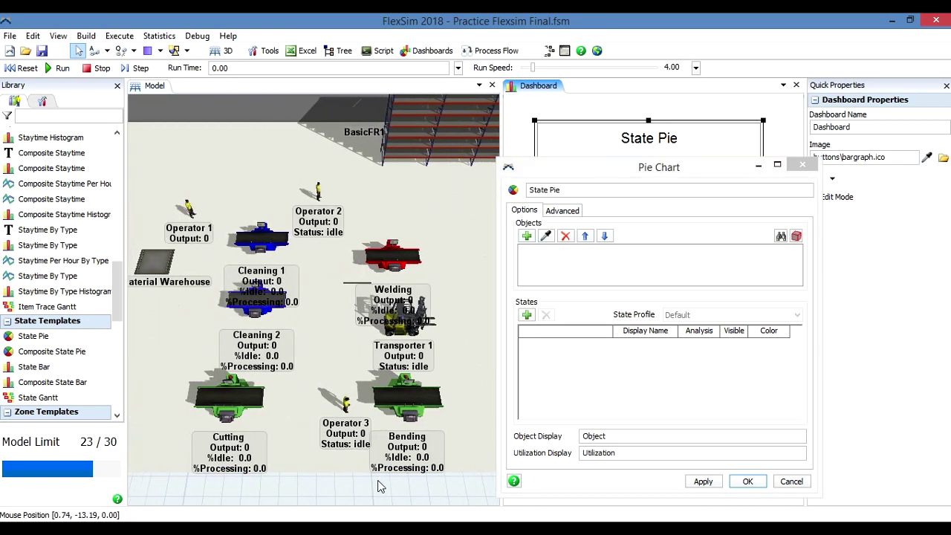
left_click(547, 237)
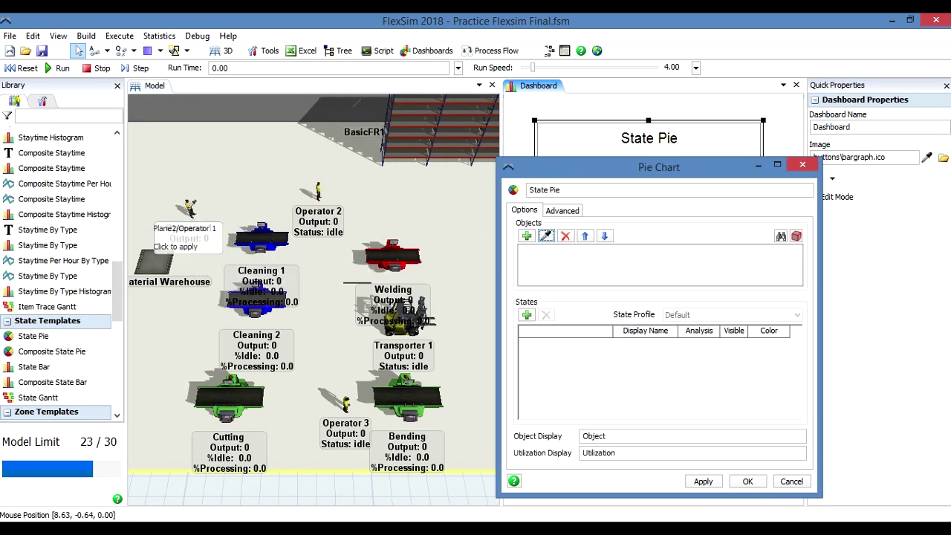
left_click(189, 211)
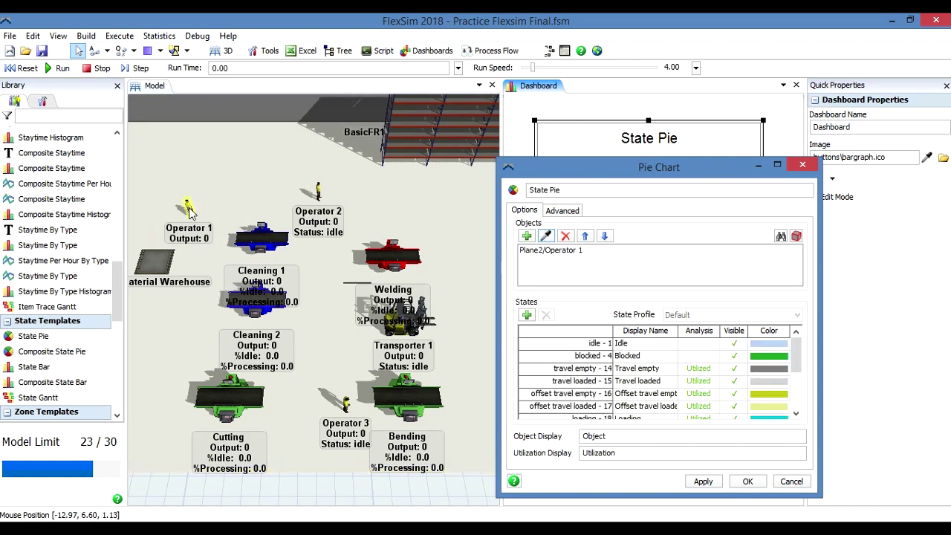
left_click(545, 236)
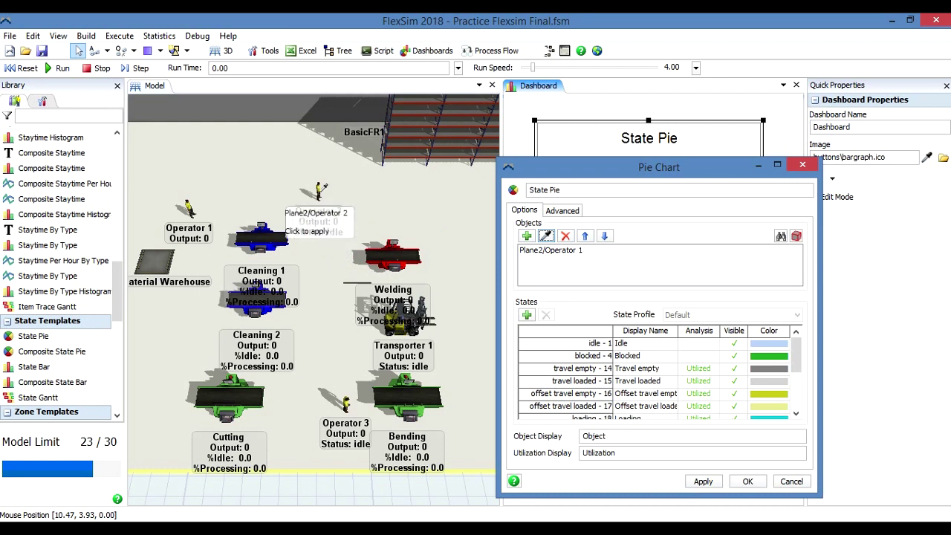
left_click(320, 190)
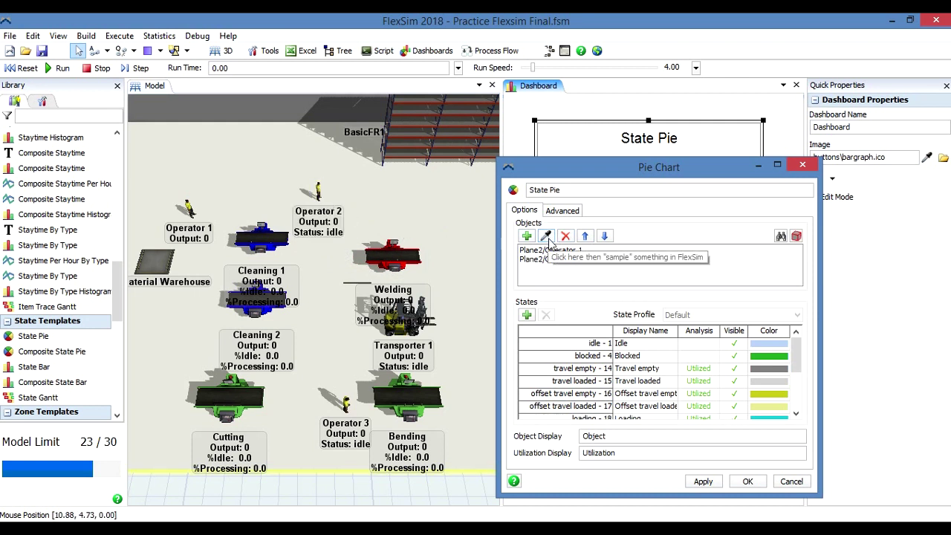
left_click(547, 236)
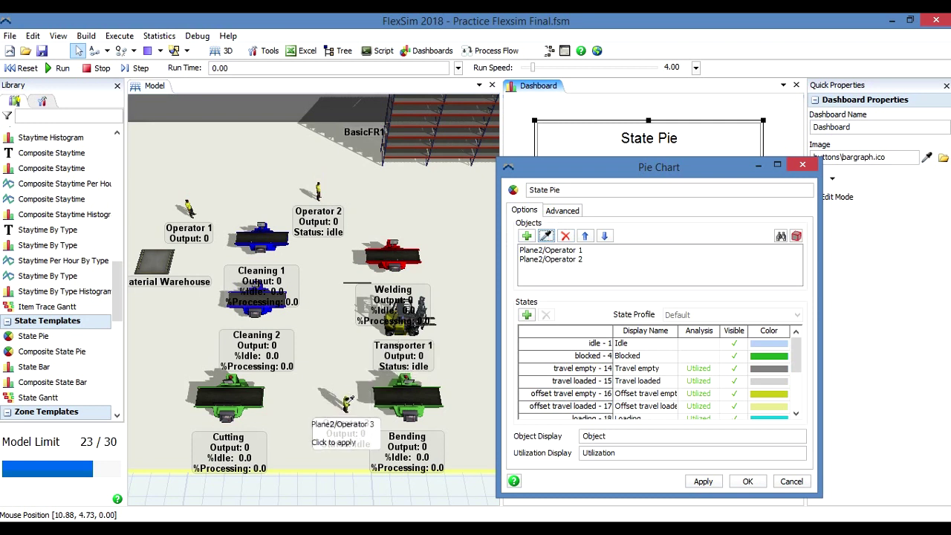
left_click(346, 402)
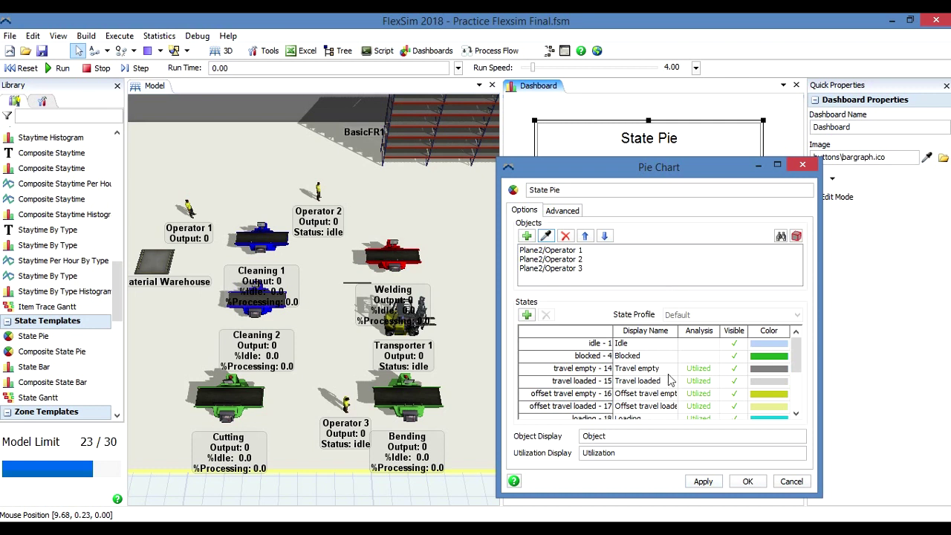
left_click(717, 482)
left_click(745, 482)
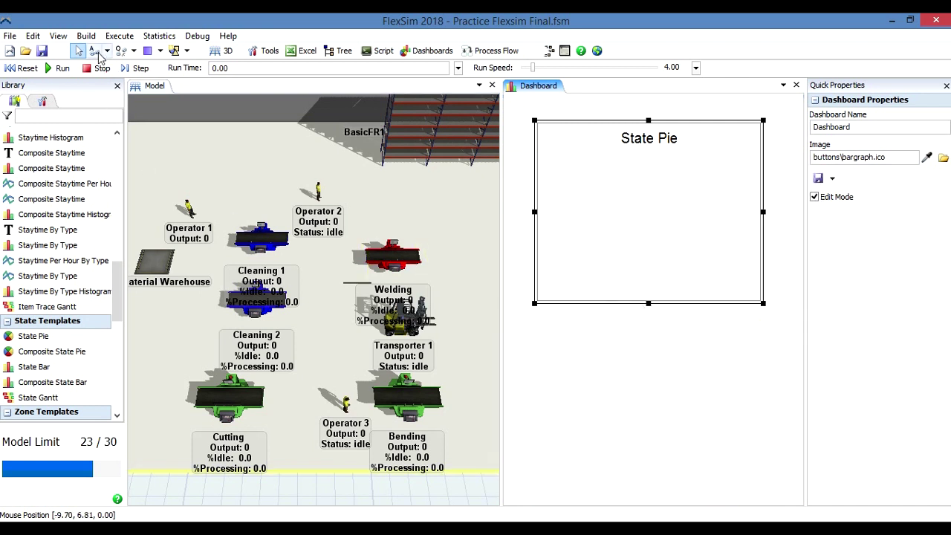
Reset and run the simulation, then enlarge the State Pie to show the operator pies.
left_click(23, 67)
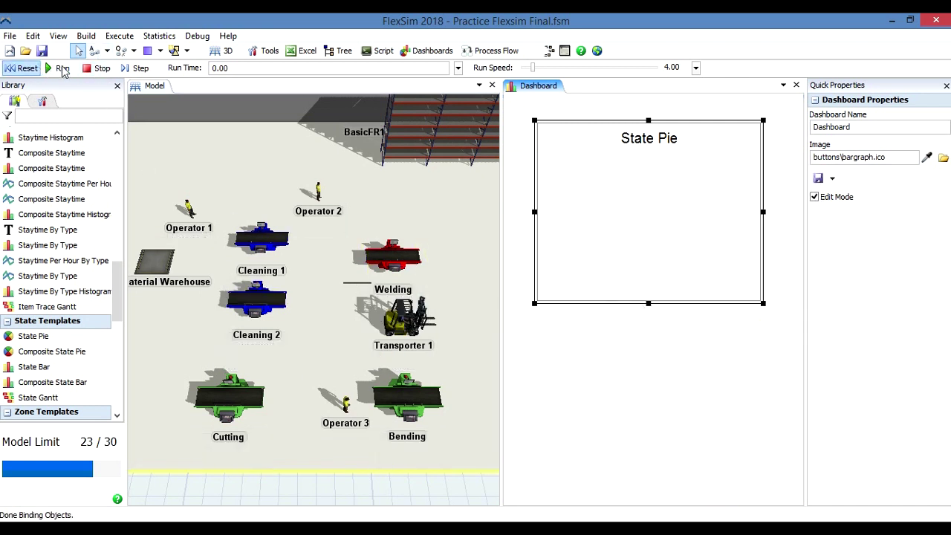
left_click(62, 69)
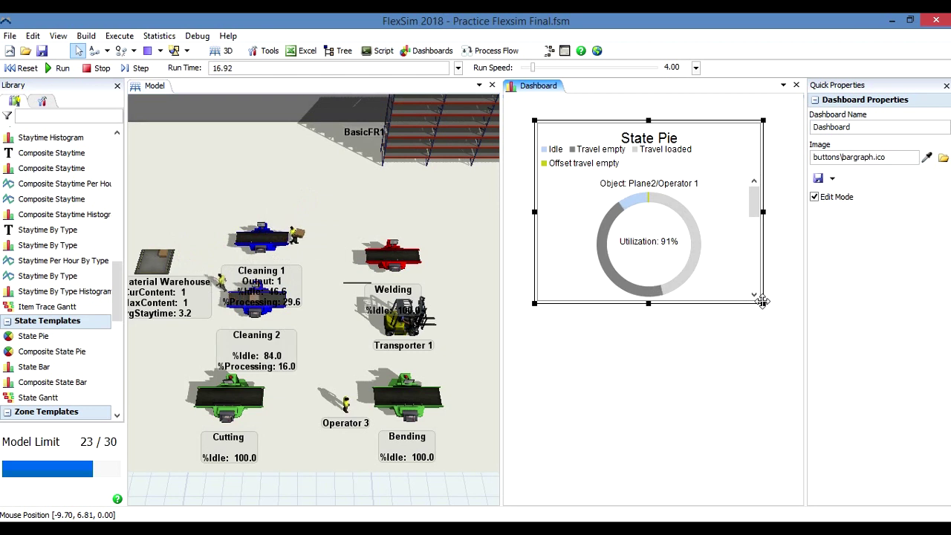
left_click_drag(763, 306, 785, 334)
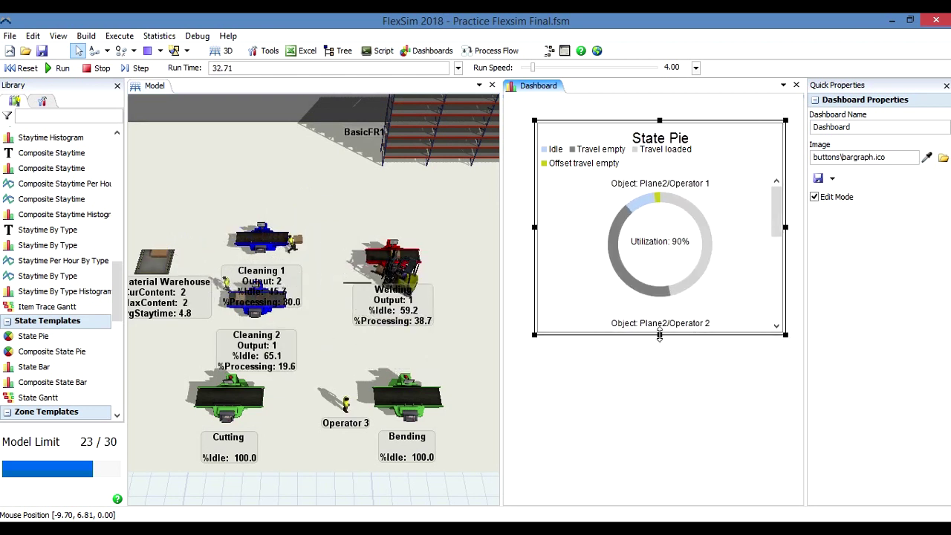
left_click_drag(658, 334, 660, 400)
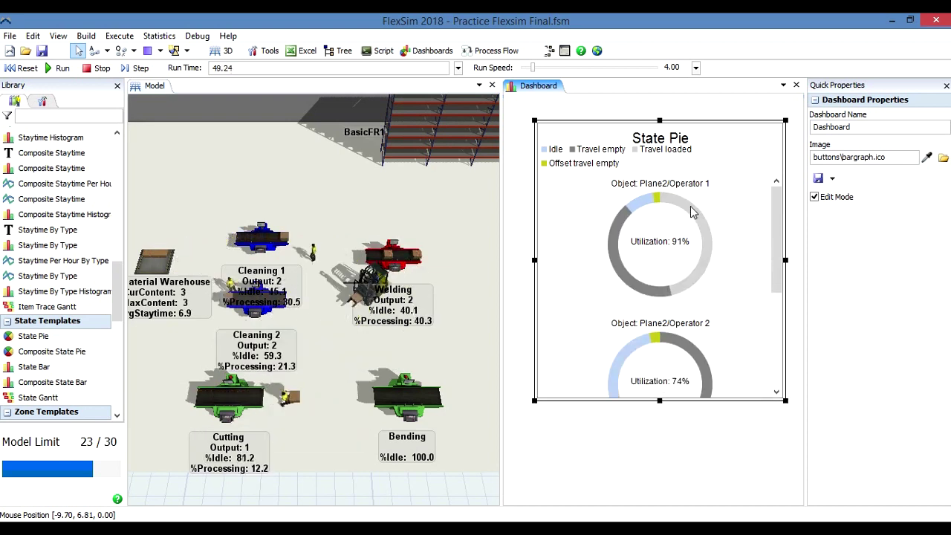
mouse_move(683, 239)
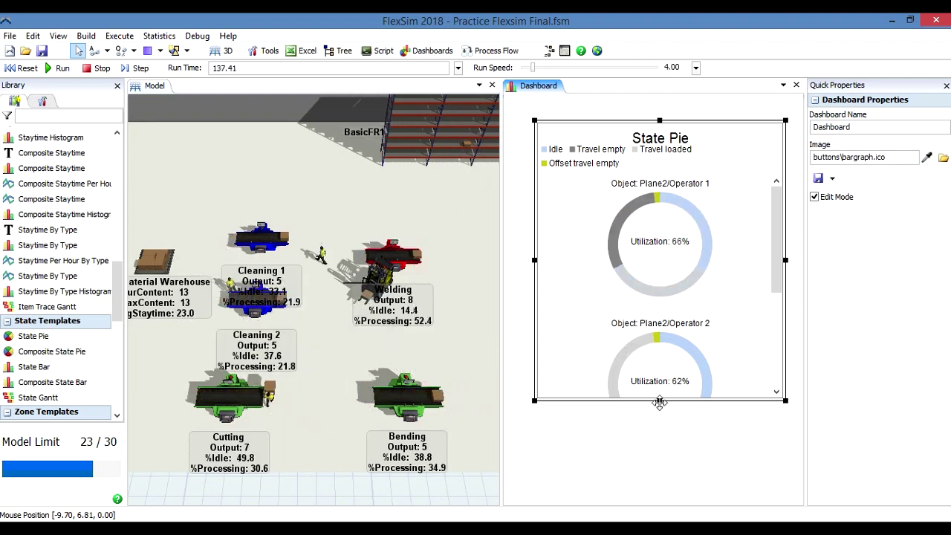
left_click_drag(659, 401, 662, 458)
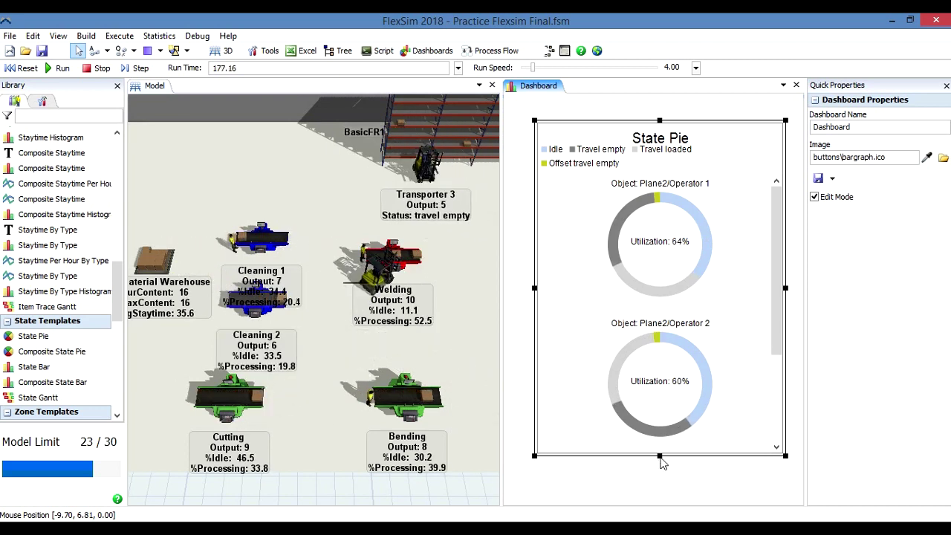
Adjust the State Pie's size during the run, watching Operator 1 settle near 55% utilization.
left_click_drag(660, 454, 661, 503)
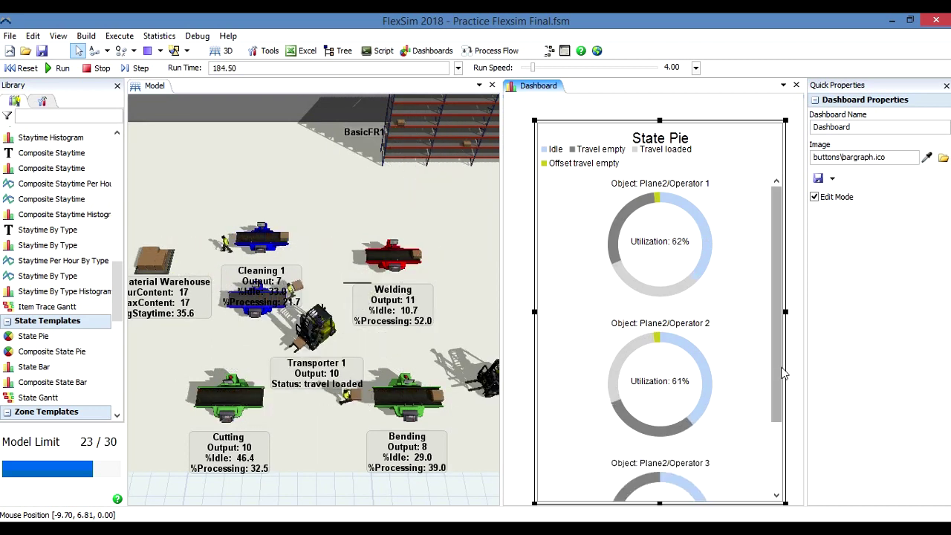
left_click(778, 445)
left_click_drag(781, 444, 775, 301)
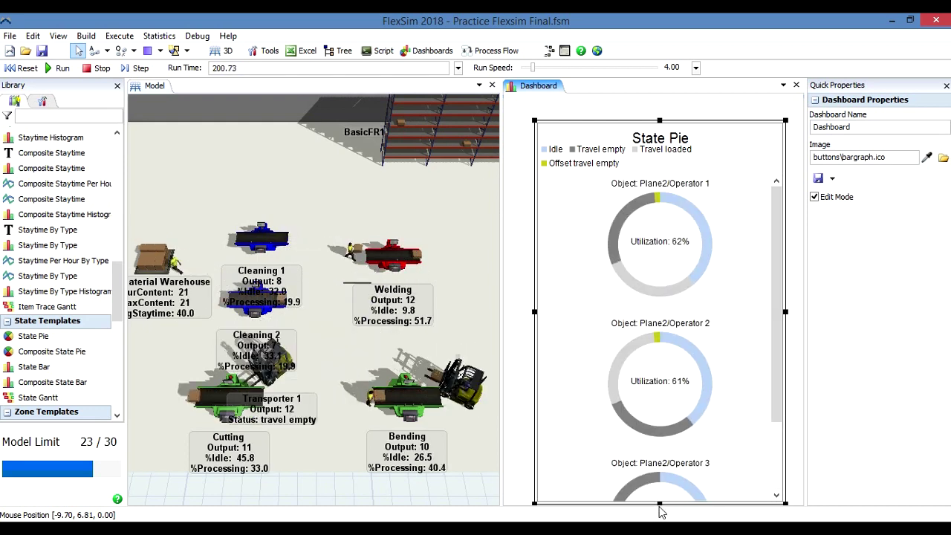
left_click_drag(660, 507, 662, 288)
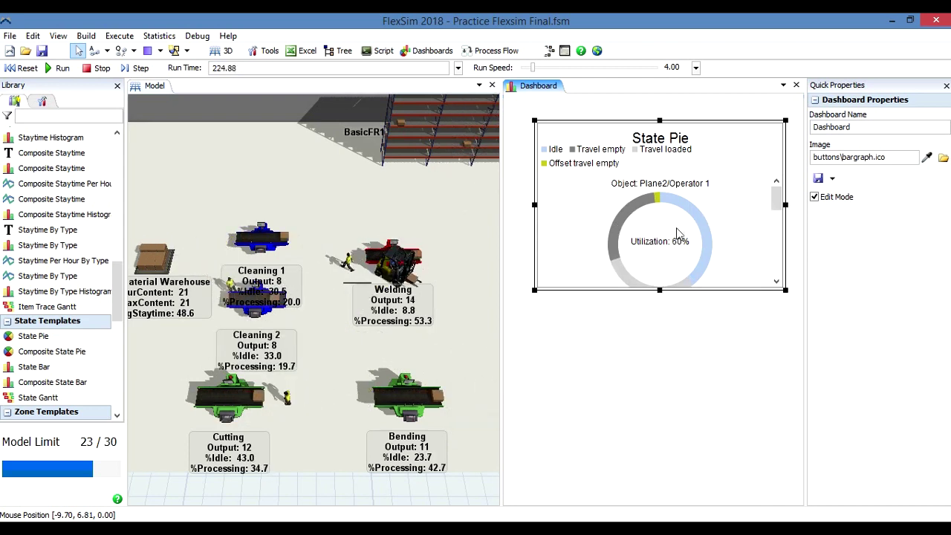
mouse_move(706, 245)
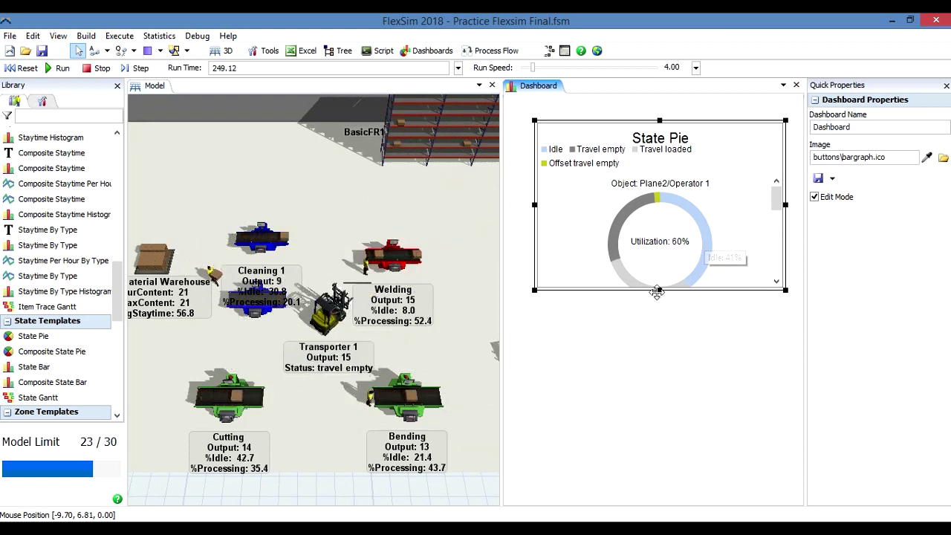
left_click_drag(658, 291, 659, 328)
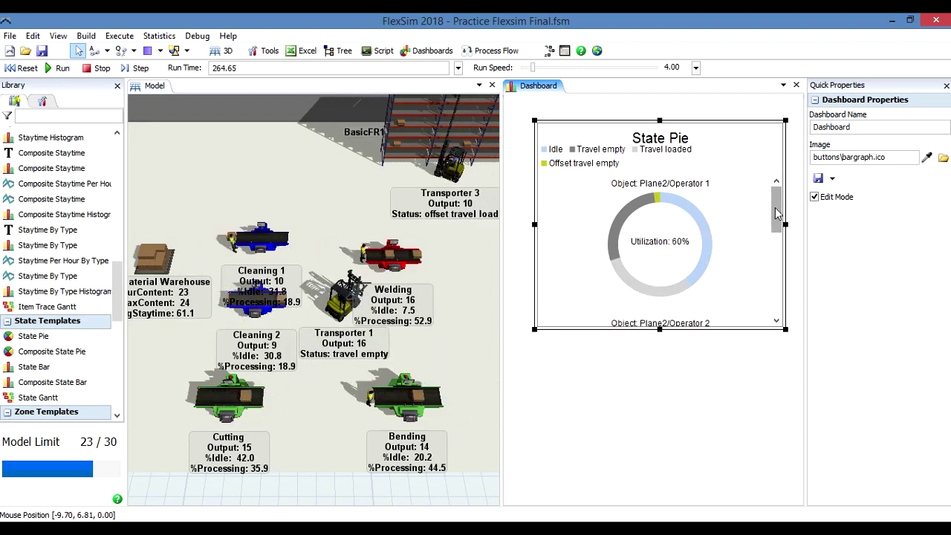
scroll(775, 218, "down", 1)
scroll(774, 218, "up", 1)
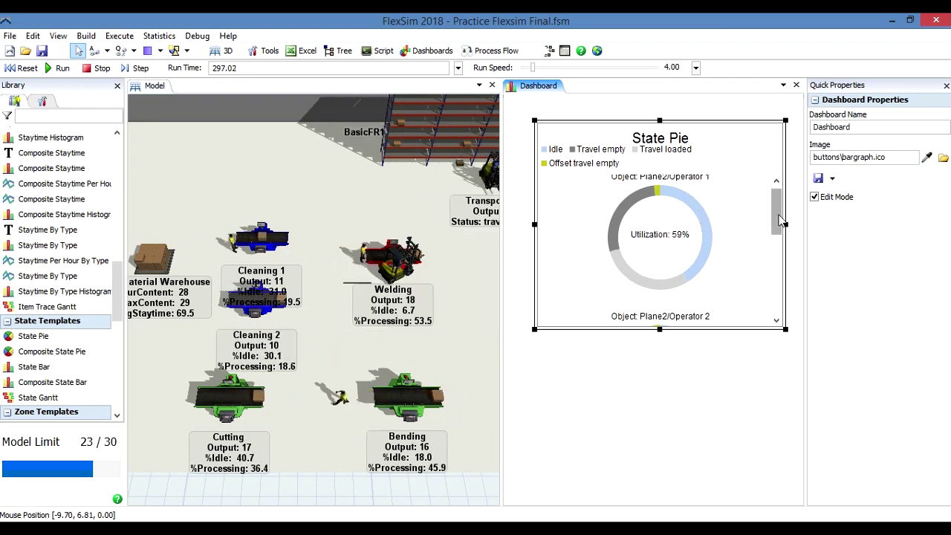
left_click_drag(778, 221, 779, 218)
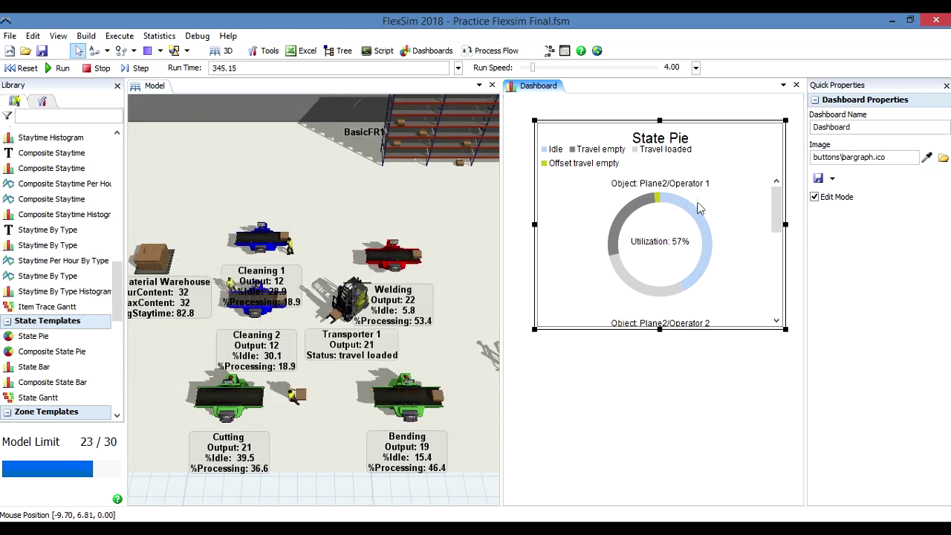
mouse_move(676, 272)
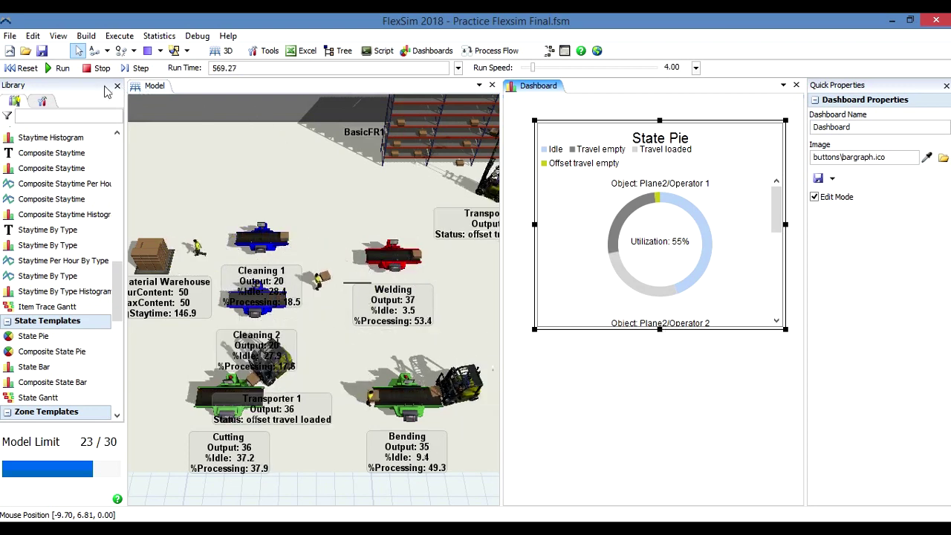
Reset to 0.00, shorten the State Pie, and drop a State Bar chart onto the dashboard.
left_click(22, 68)
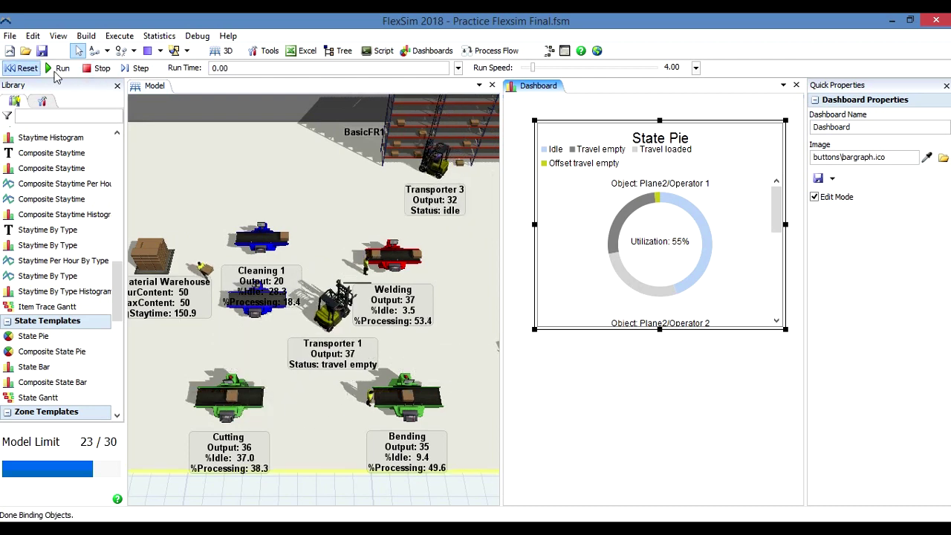
left_click_drag(659, 326, 658, 272)
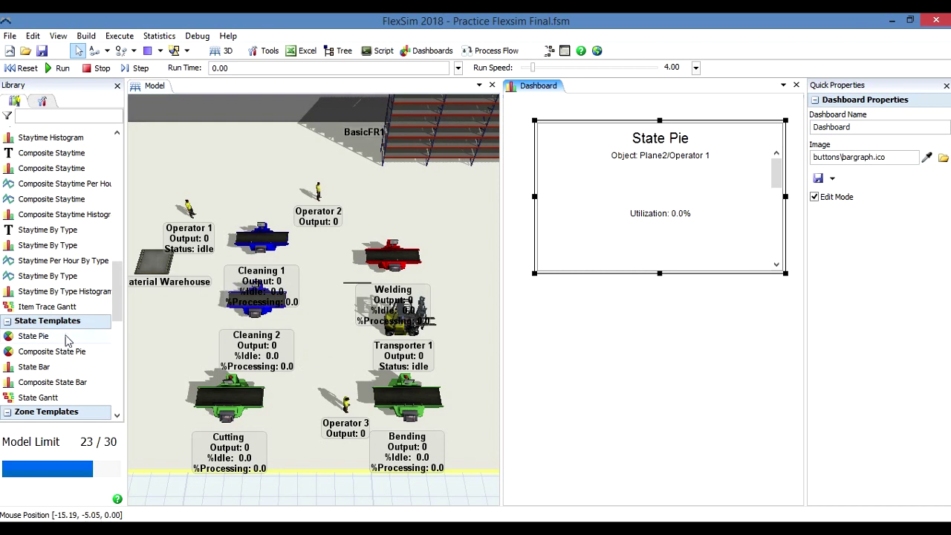
left_click_drag(39, 367, 182, 350)
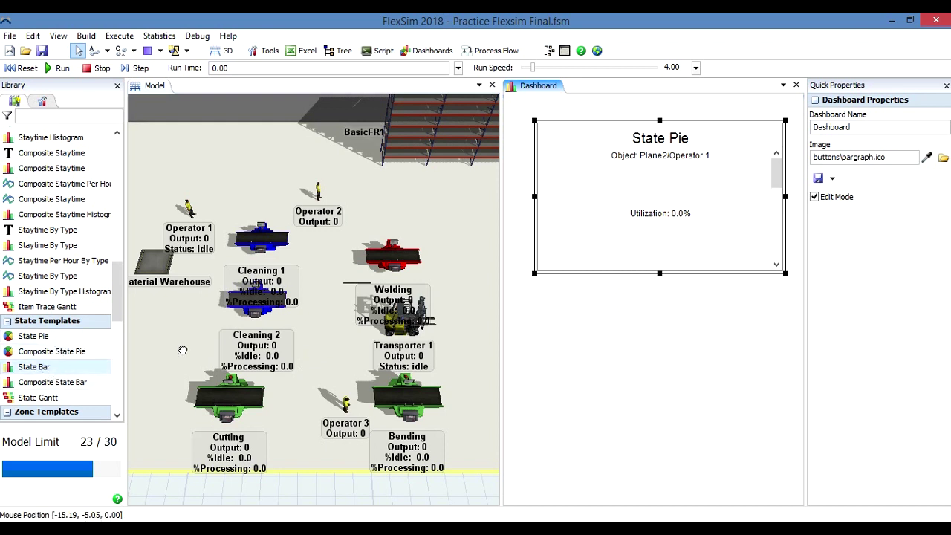
left_click_drag(573, 346, 628, 405)
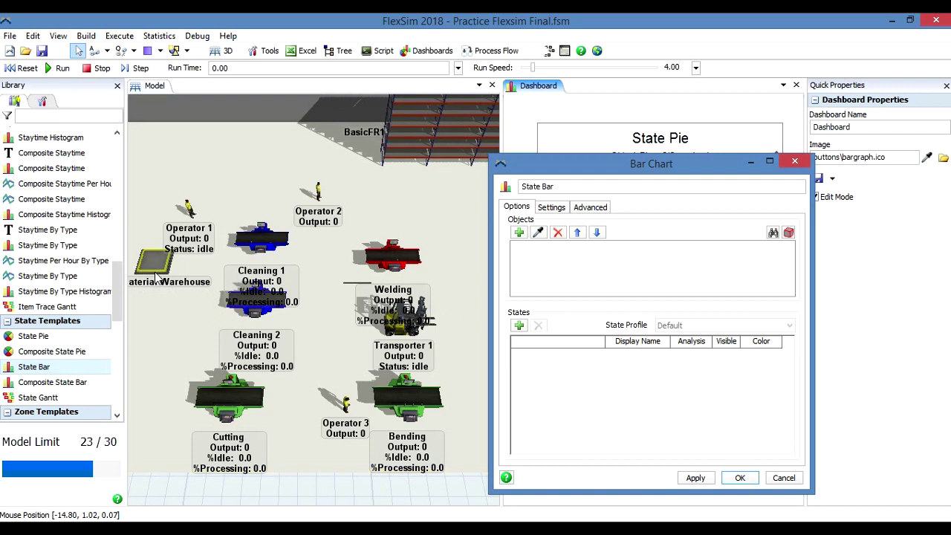
Sample Raw Material Warehouse, Cleaning 1, Cleaning 2, Welding, Cutting and Bending into the State Bar and confirm.
left_click(538, 233)
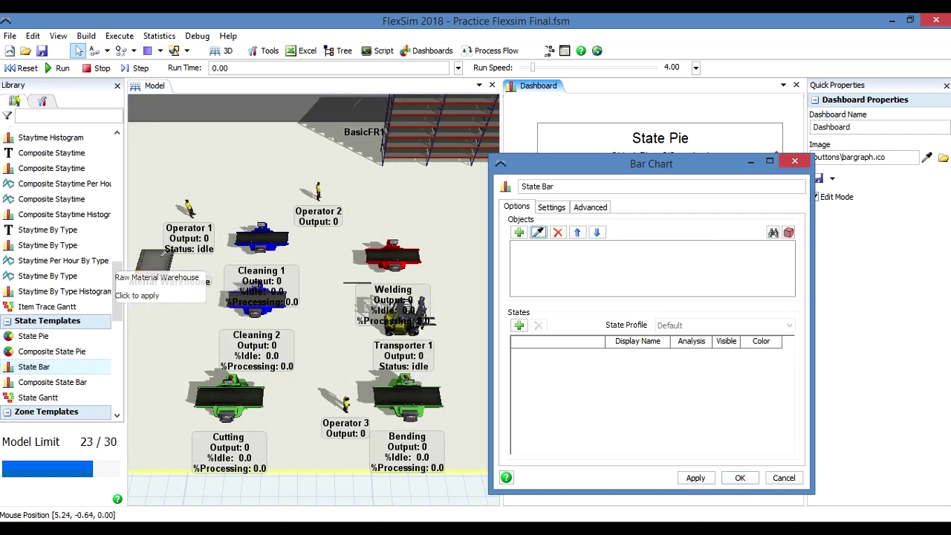
left_click(159, 253)
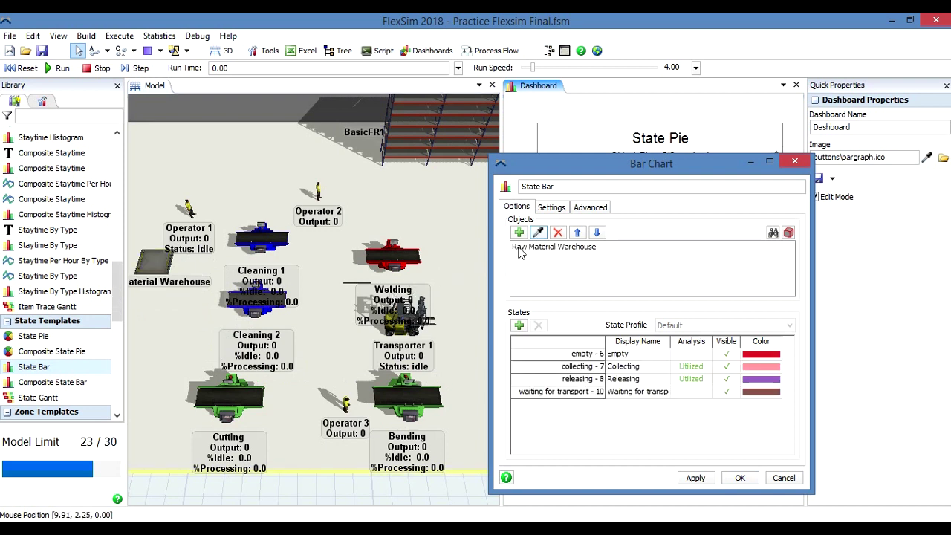
left_click(538, 233)
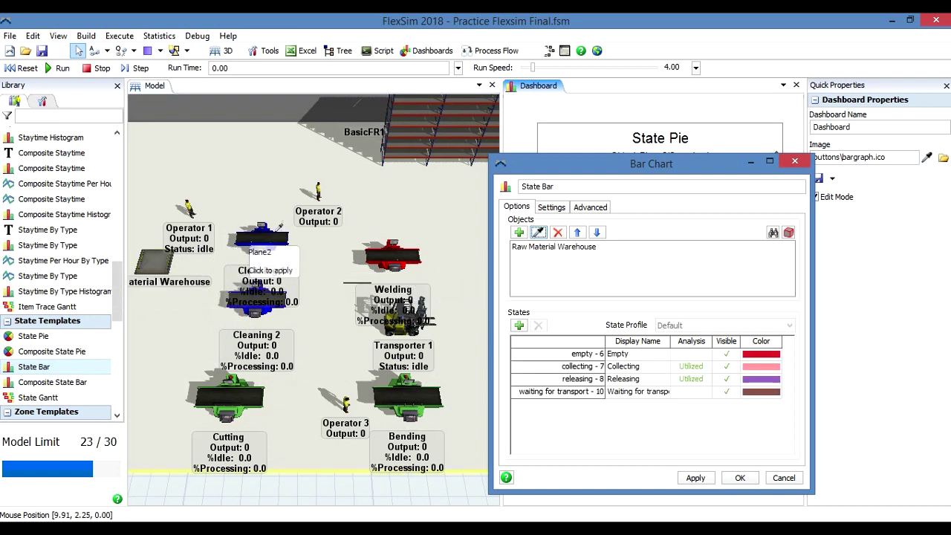
left_click(265, 229)
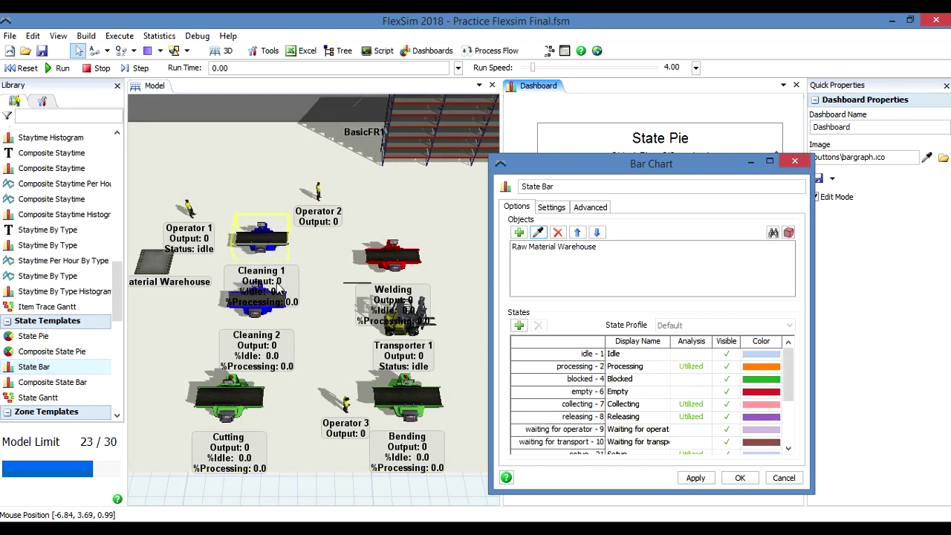
left_click(538, 233)
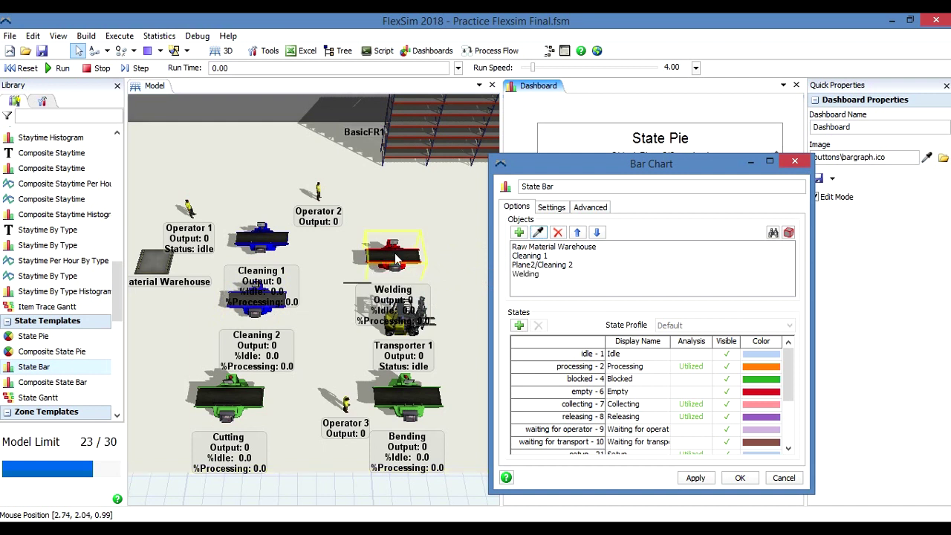
left_click(539, 233)
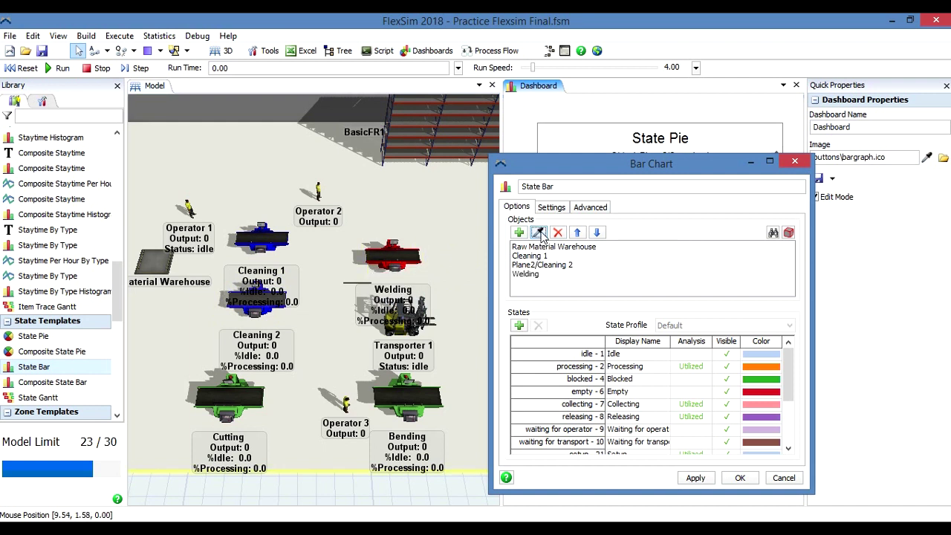
left_click(247, 391)
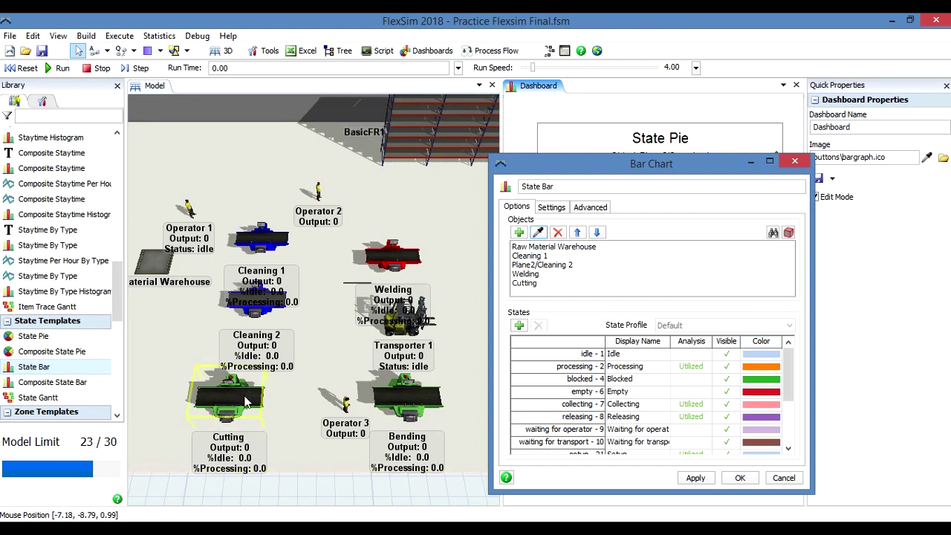
left_click(539, 233)
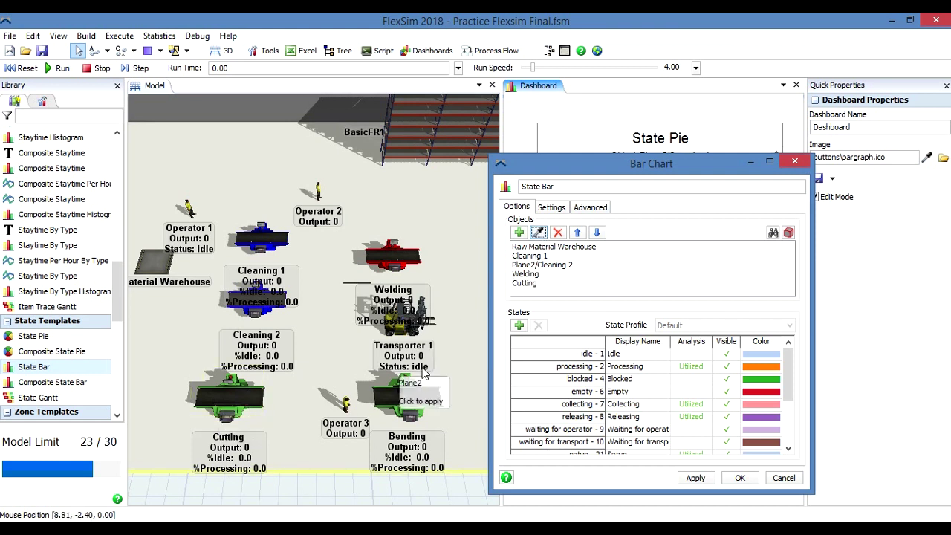
left_click(408, 397)
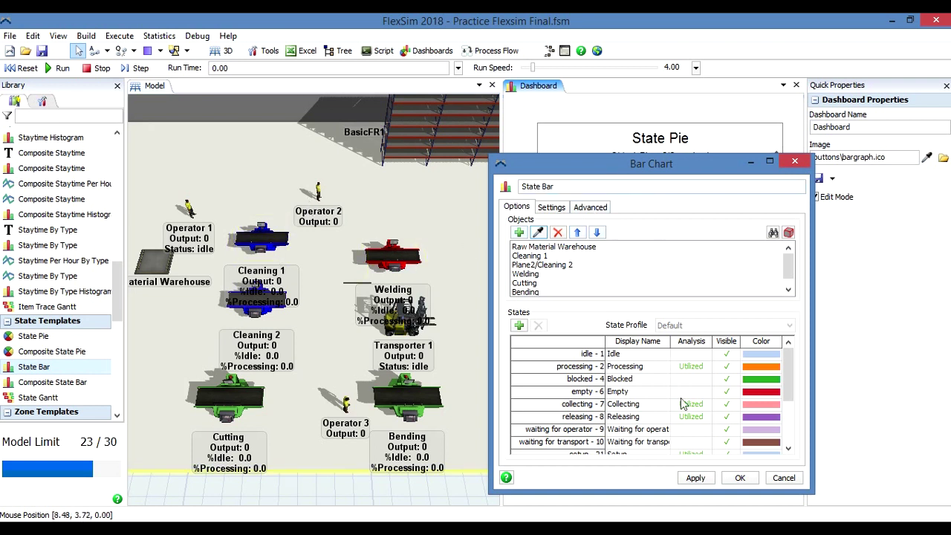
left_click(739, 479)
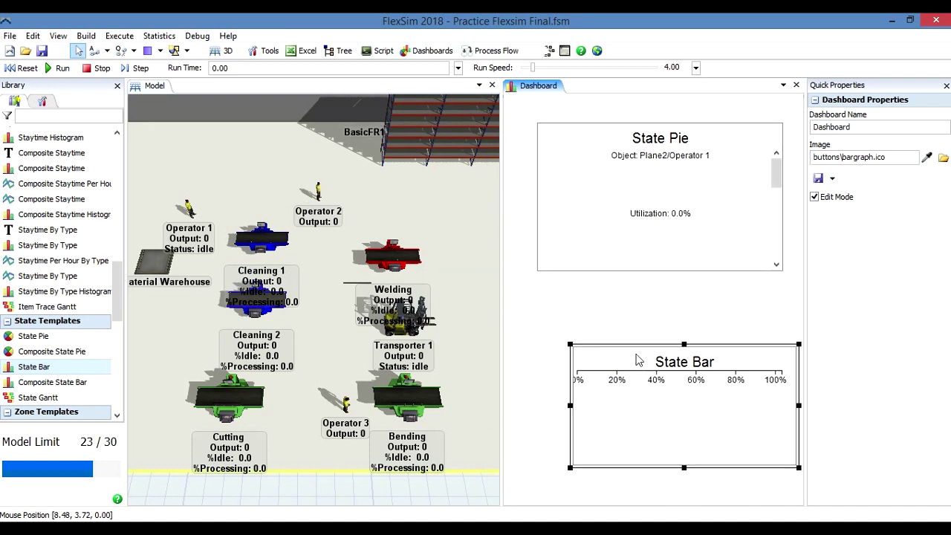
Move the State Bar up under the State Pie, make it taller, and run the simulation.
left_click_drag(635, 352, 603, 286)
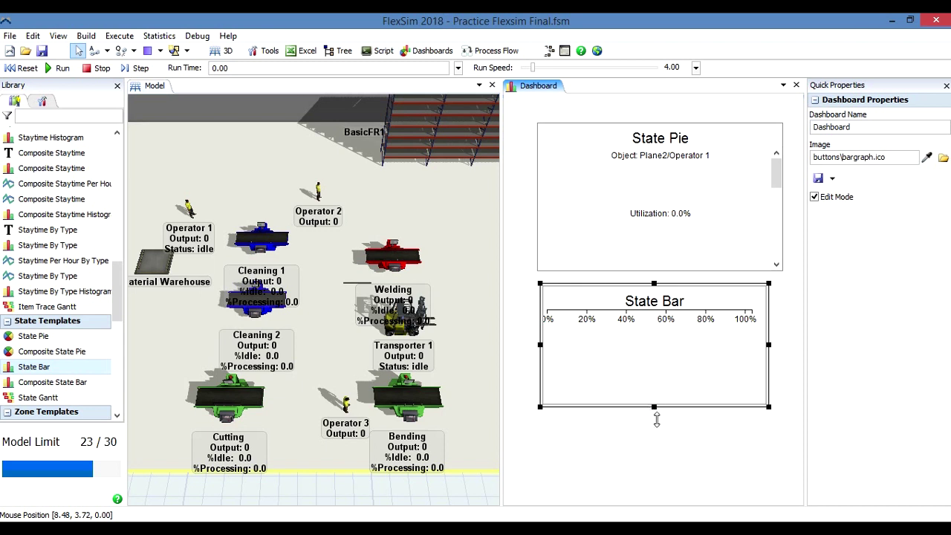
left_click_drag(656, 420, 666, 506)
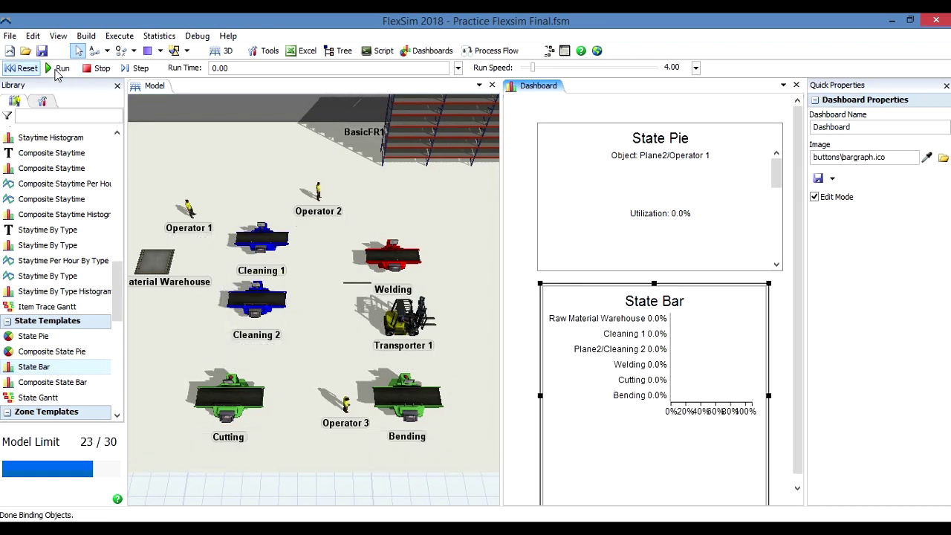
left_click(58, 68)
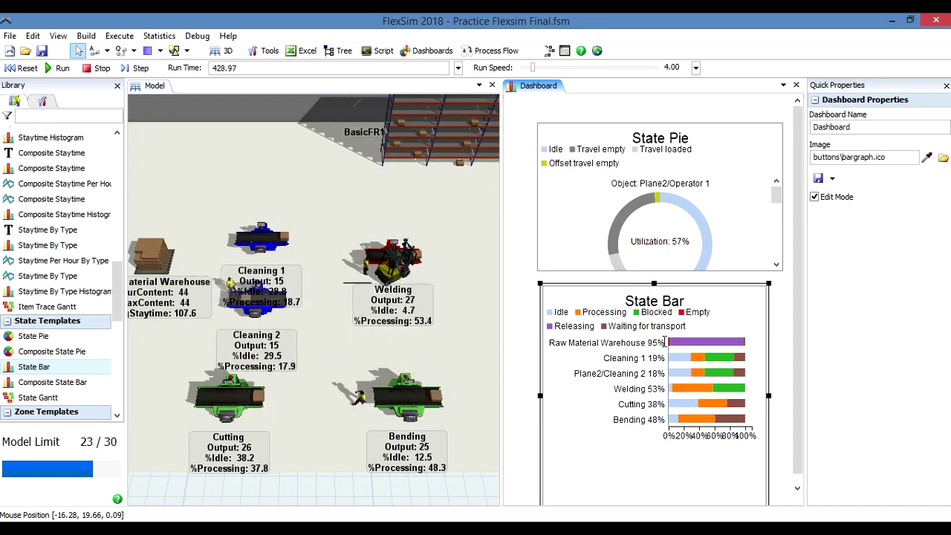
Shorten the State Bar until it fits the dashboard, then reset the model to 0.00.
left_click_drag(801, 375, 787, 397)
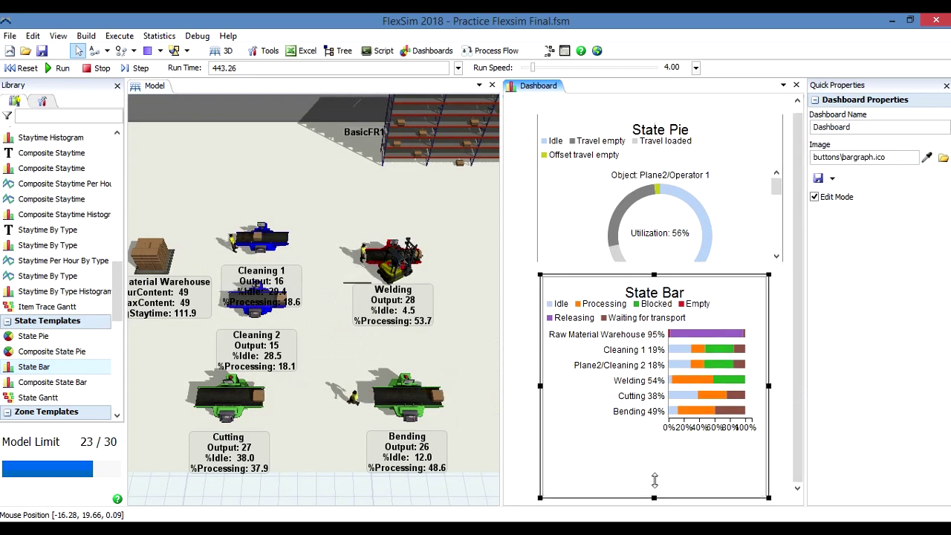
left_click_drag(654, 481, 654, 449)
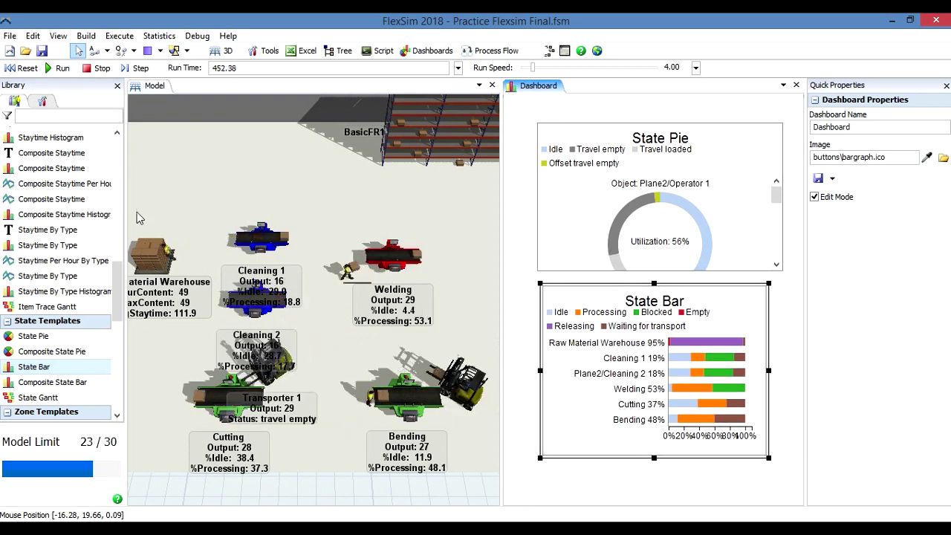
scroll(112, 186, "up", 12)
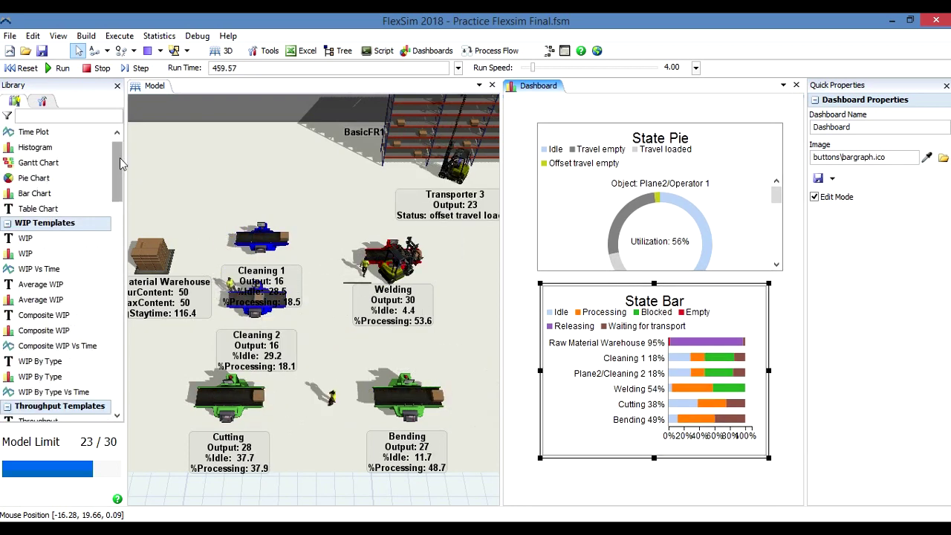
scroll(121, 164, "up", 1)
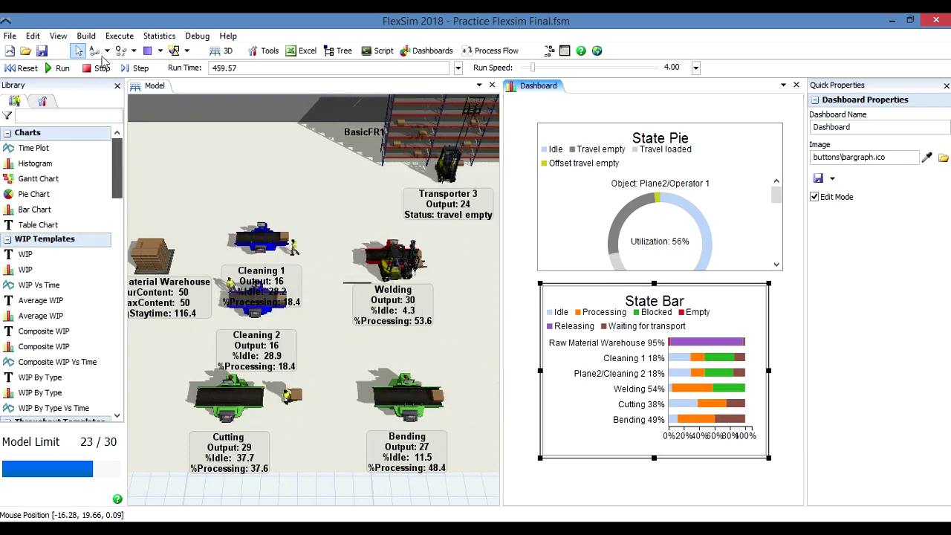
left_click(25, 69)
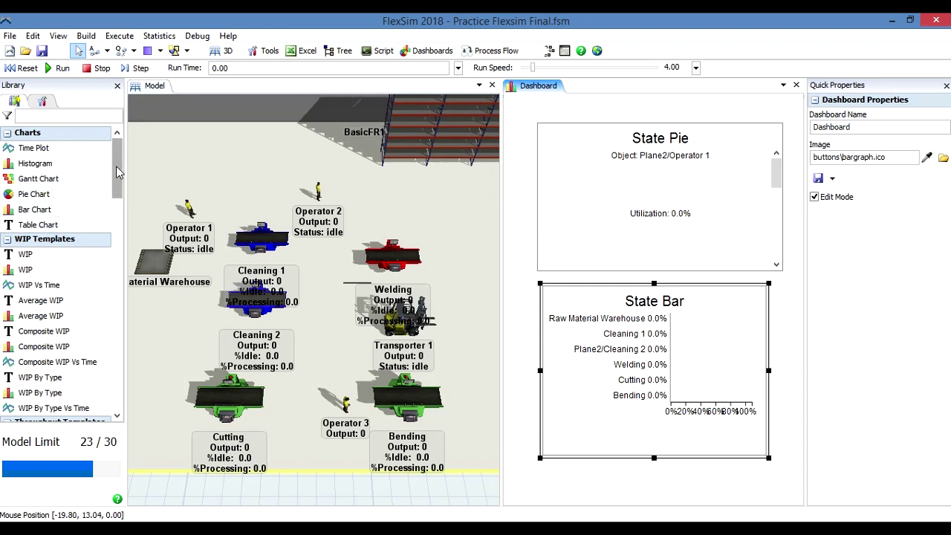
mouse_move(116, 166)
left_mouse_down()
mouse_move(118, 192)
mouse_move(118, 182)
left_mouse_up()
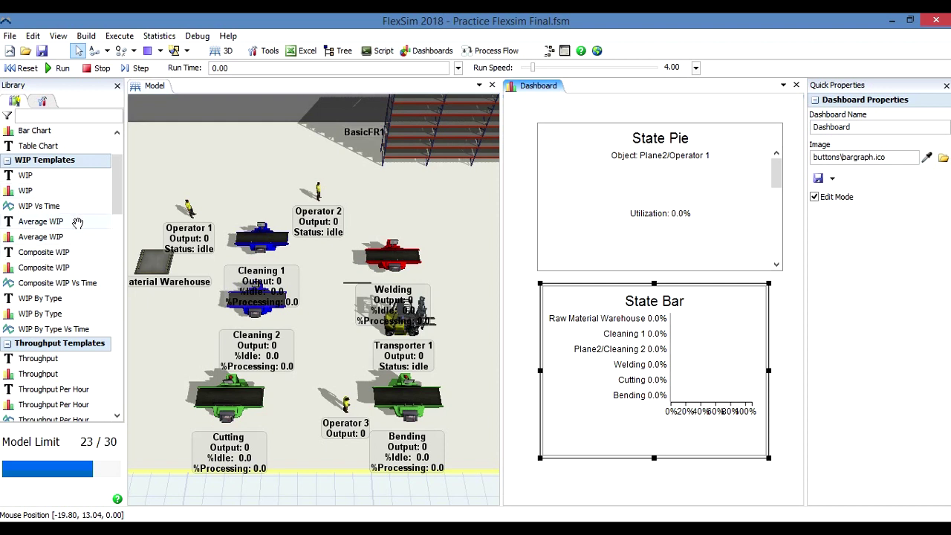
left_click_drag(120, 201, 116, 253)
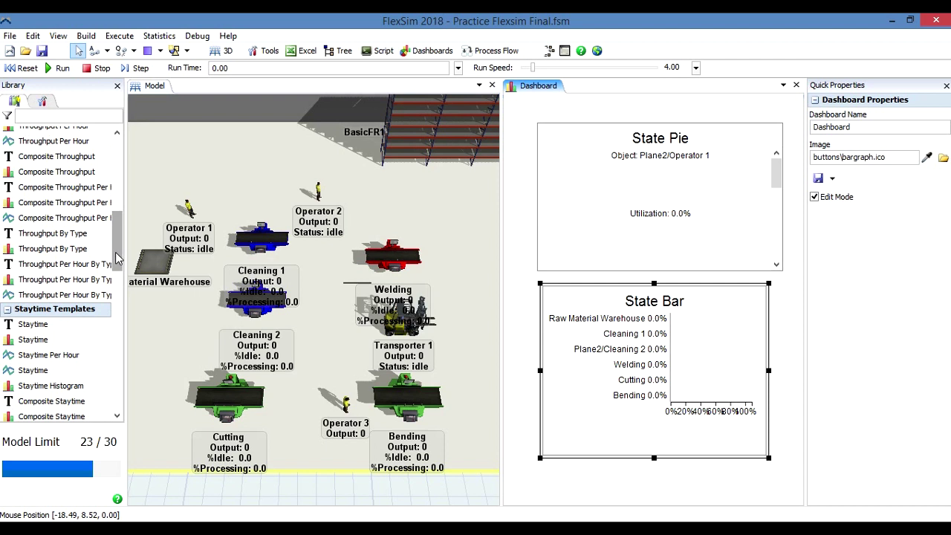
left_click_drag(116, 257, 116, 298)
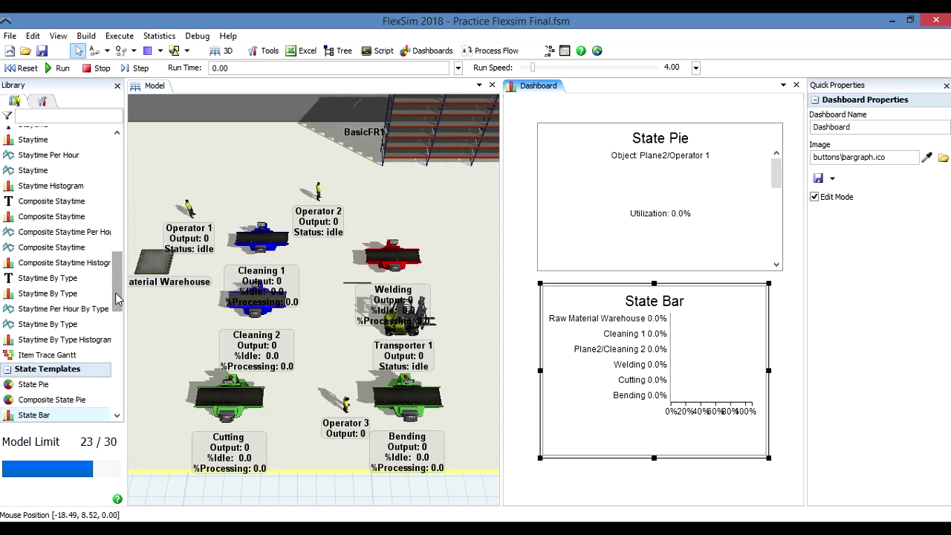
left_click_drag(116, 297, 115, 321)
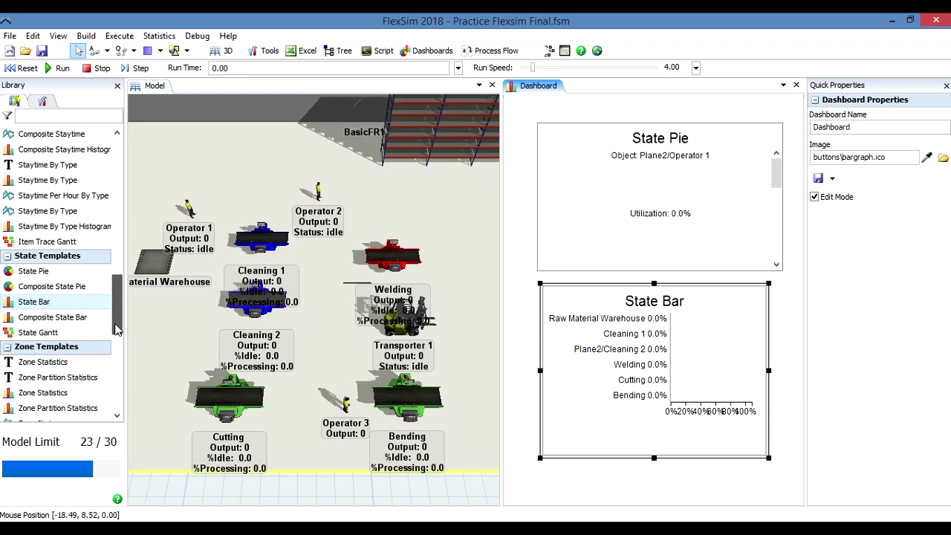
left_click_drag(115, 329, 119, 163)
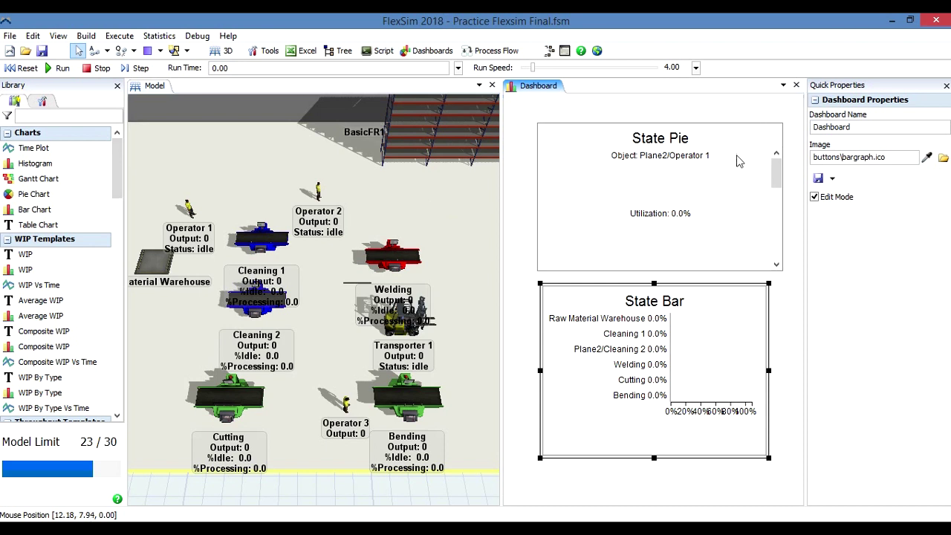
Nudge the State Pie slightly up-left and tuck the State Bar snugly beneath it.
left_click(731, 127)
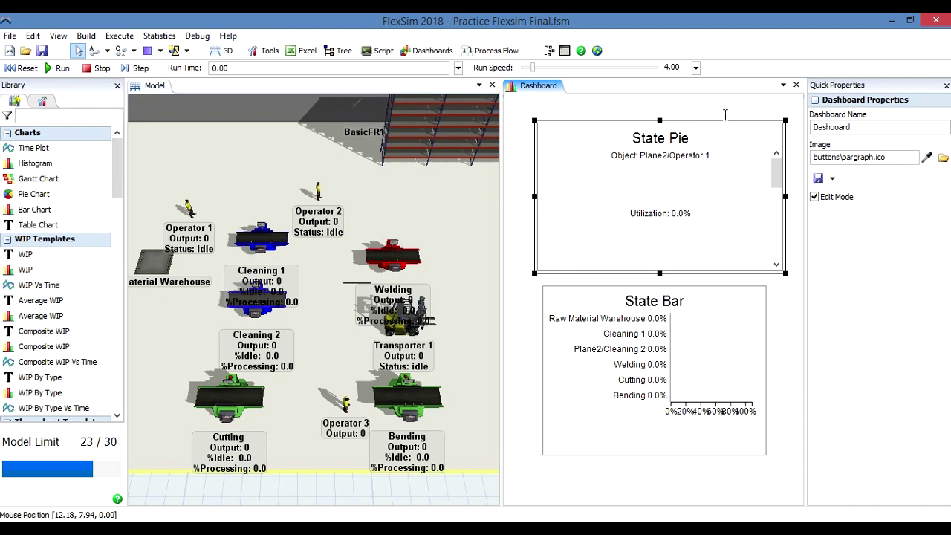
left_click_drag(724, 119, 709, 105)
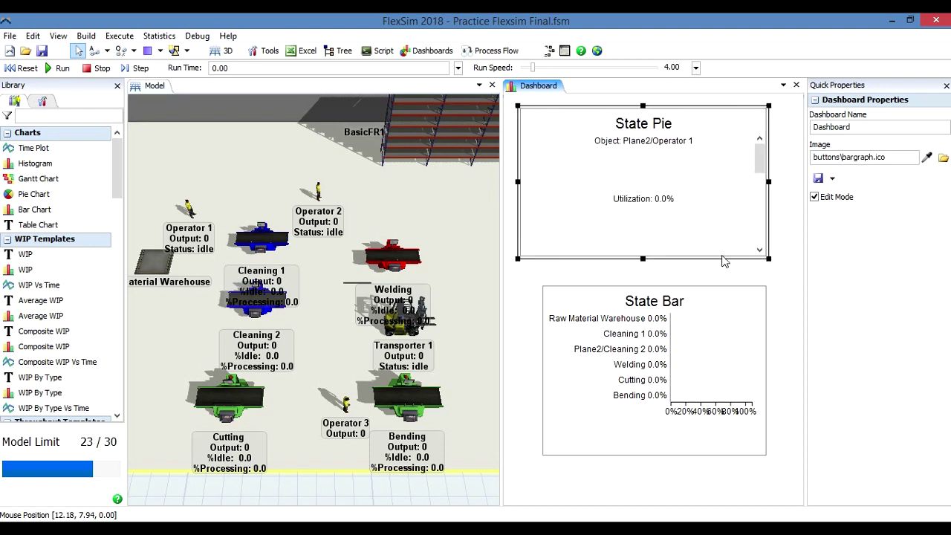
left_click(713, 301)
left_click_drag(707, 293, 687, 268)
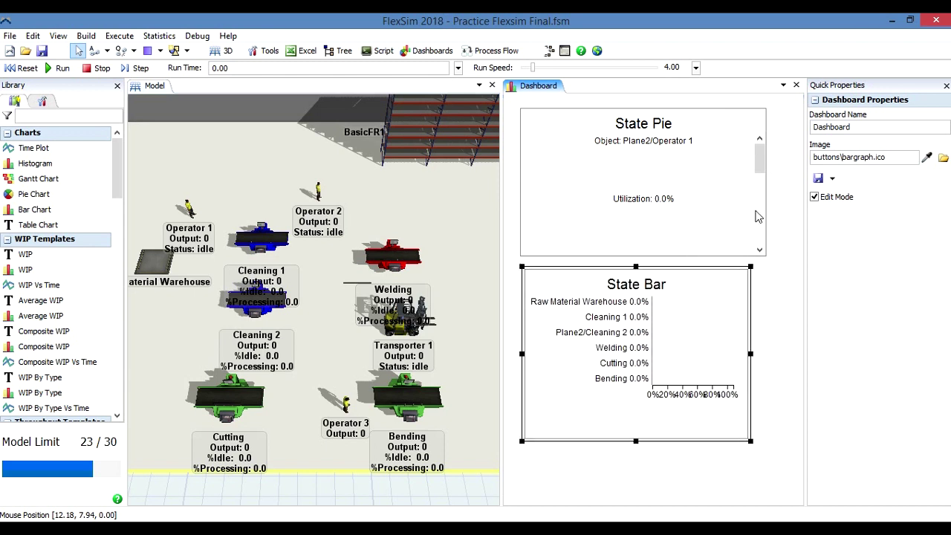
left_click(764, 152)
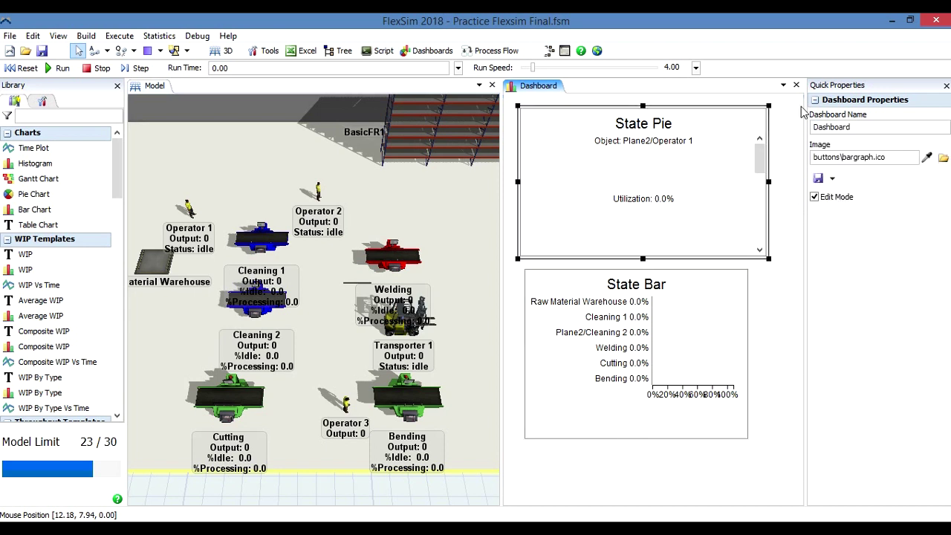